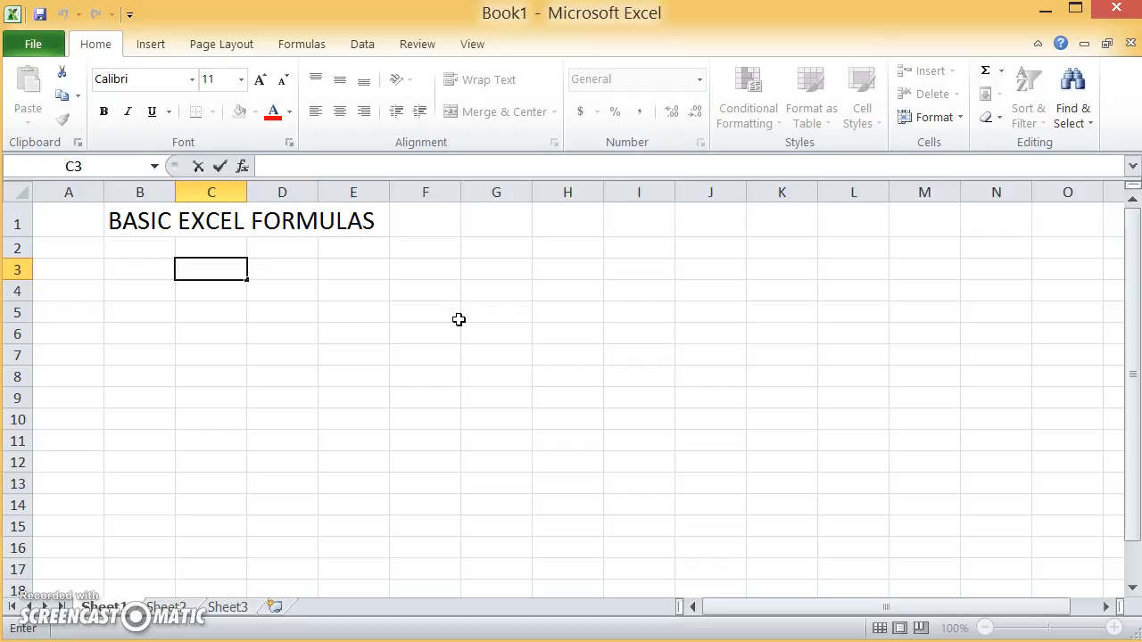
key("Up")
key("Left")
key("Down")
key("Right")
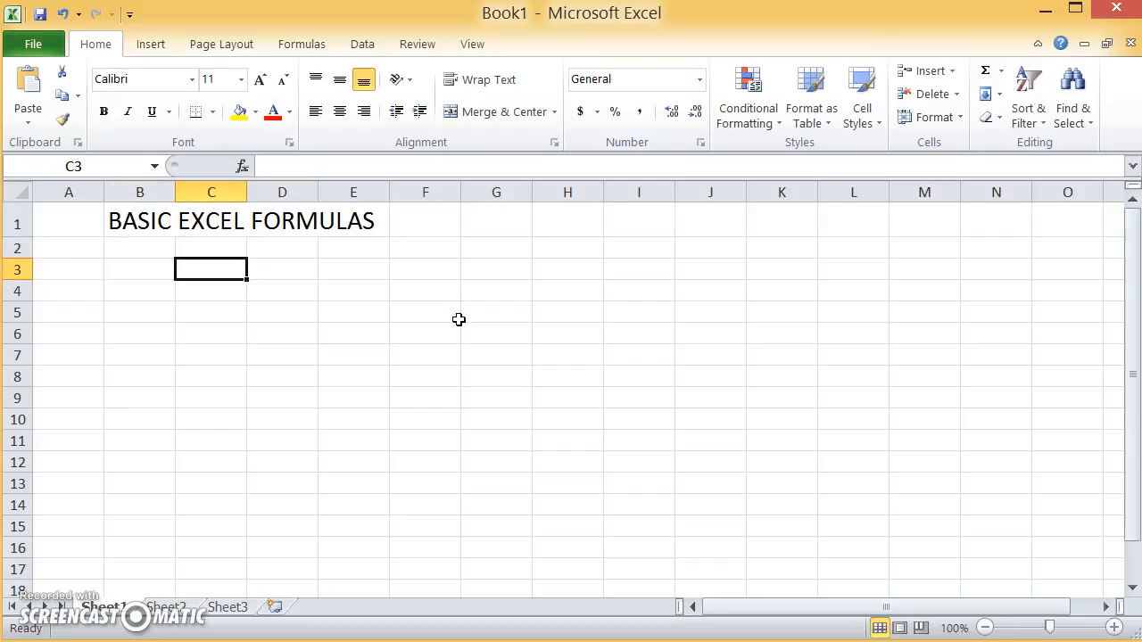
key("Up")
key("Down")
key("Left")
key("Right")
key("Left")
key("Up")
key("Right")
key("Down")
key("Left")
key("Up")
key("Right")
key("Down")
- Enter 8+2 as plain text in cell C3
type("8")
key("Return")
key("Up")
key("F2")
type("+2")
key("Return")
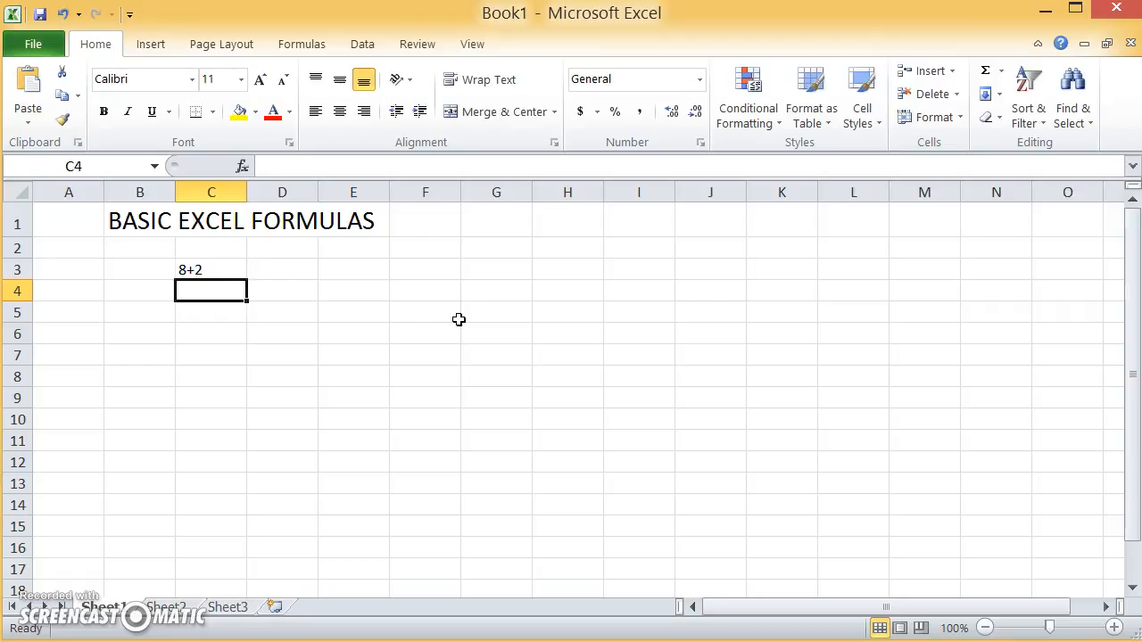
- Enter the formula =8+2 in cell C3 and then delete it
key("Up")
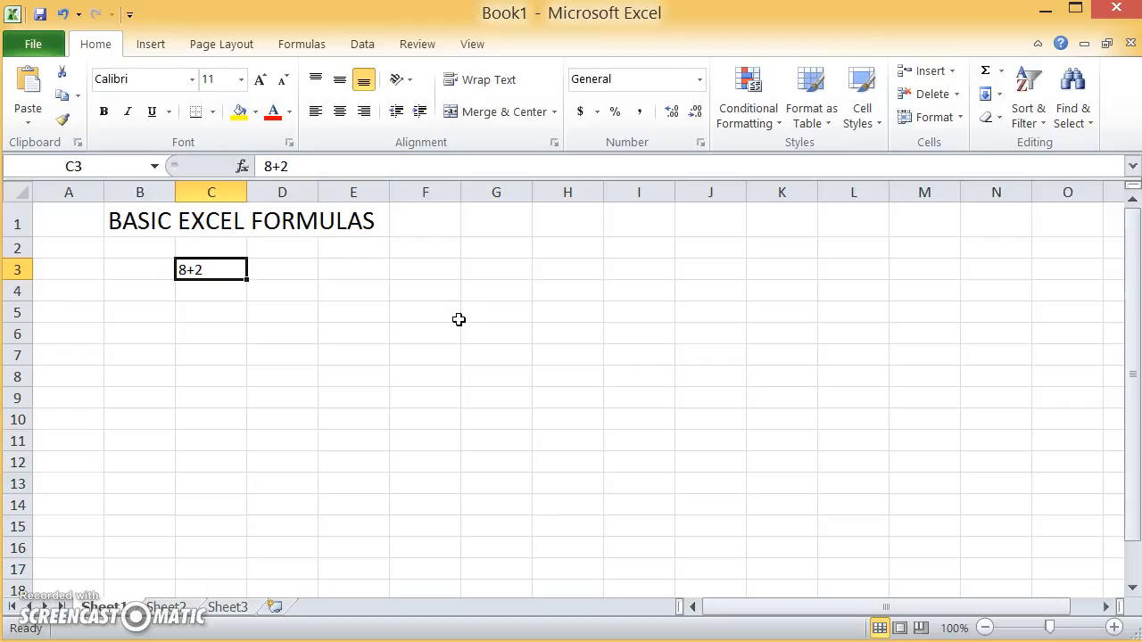
type("=")
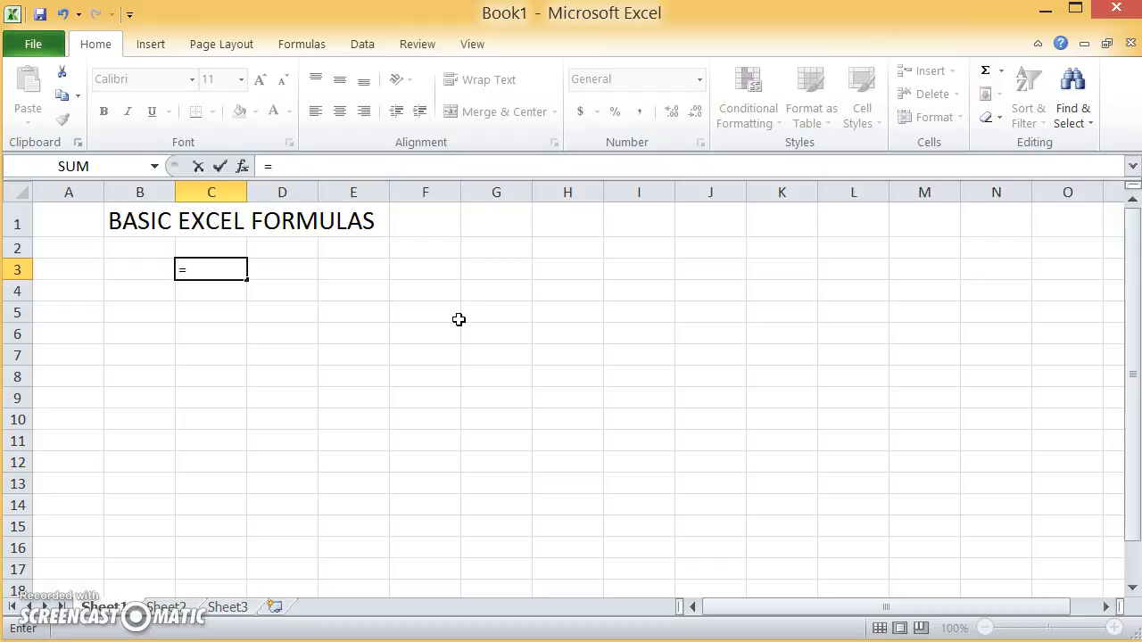
type("8+2")
key("Return")
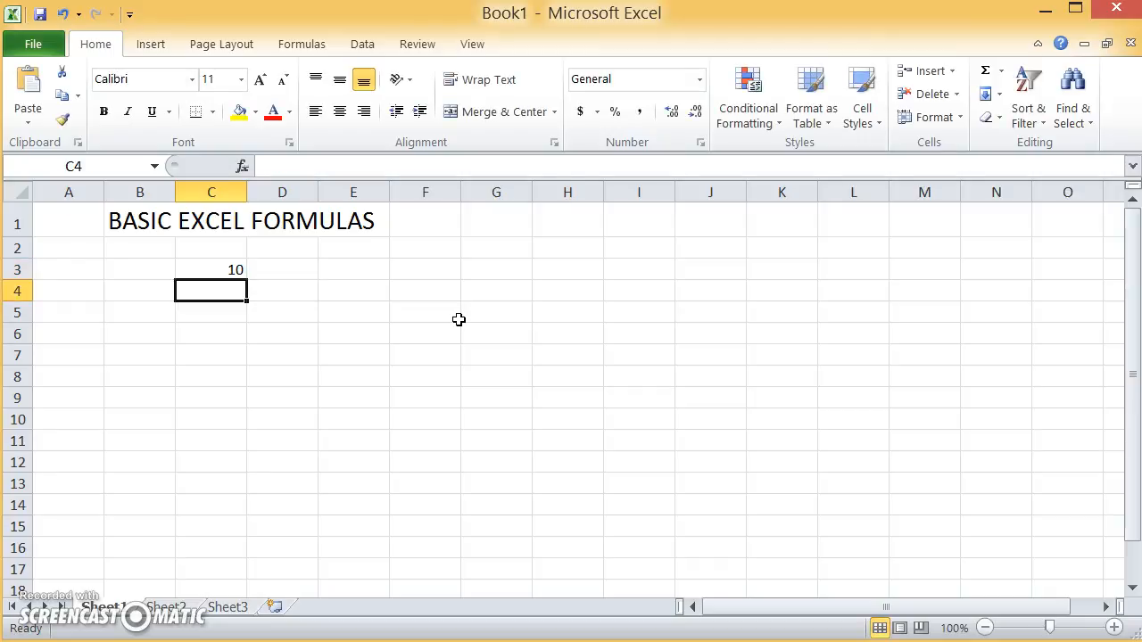
key("Up")
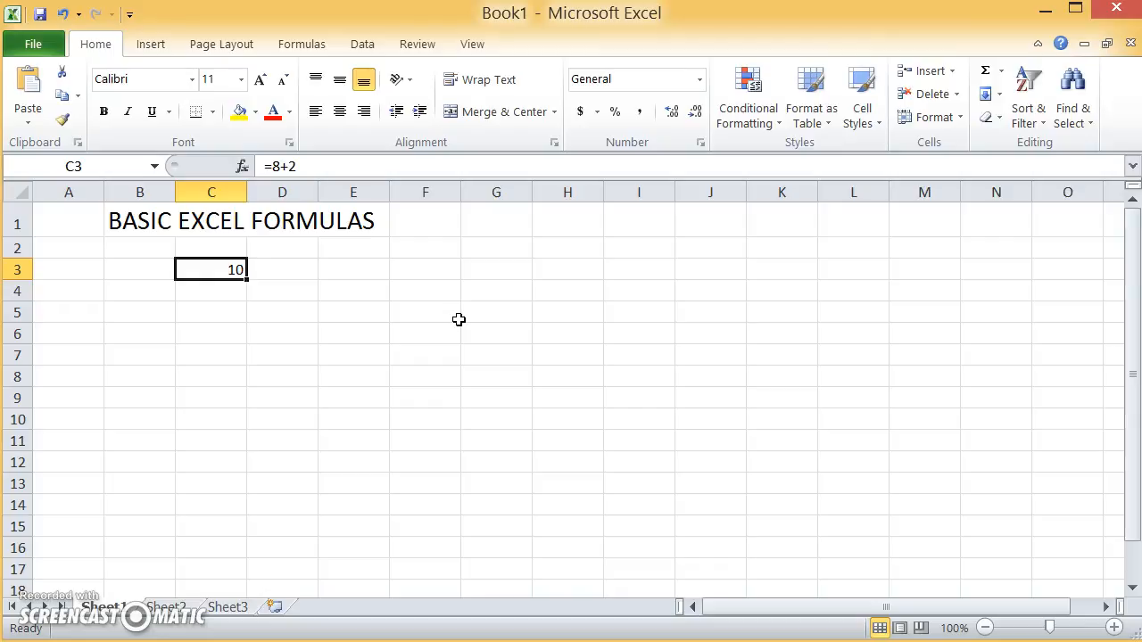
key("Delete")
- Enter the values 8, 23 and 14 in cells B3 to B5
key("Left")
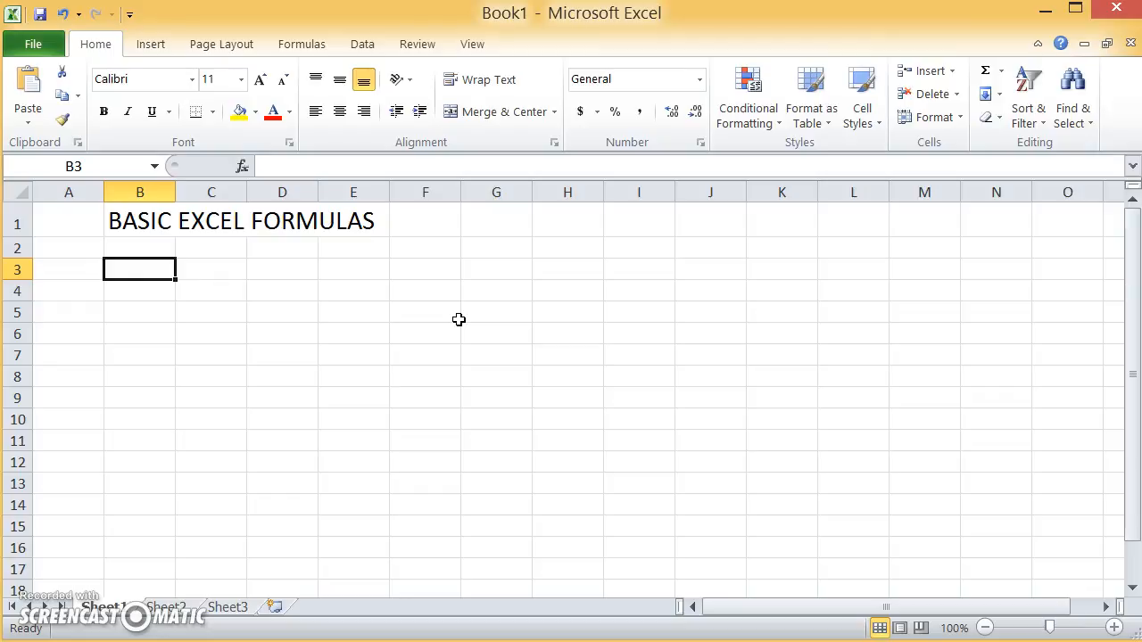
type("8")
key("Return")
type("23")
key("Return")
type("14")
key("Return")
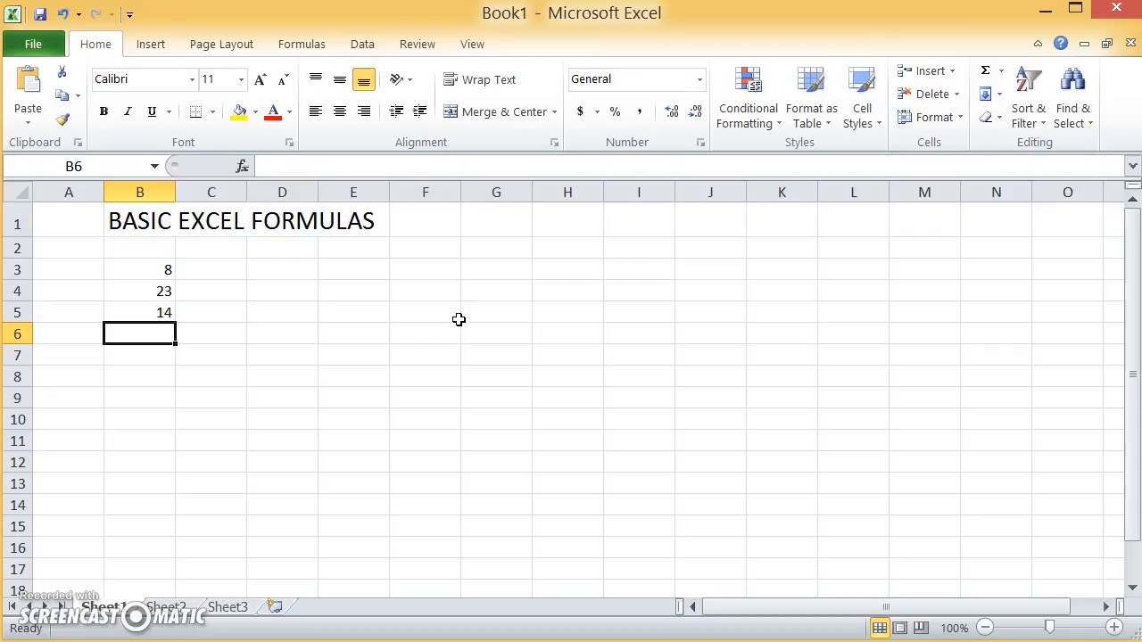
- Enter the formula =B3*.5 in cell C3 to take half of B3
key("Left")
key("Right")
key("Up")
key("Up")
key("Up")
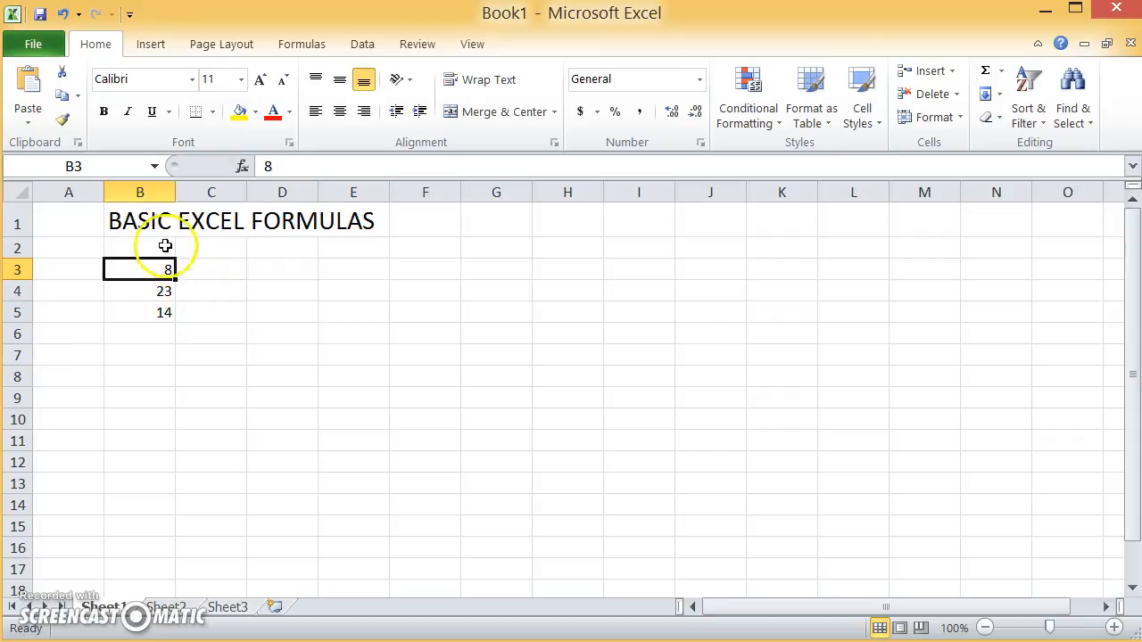
left_click(193, 270)
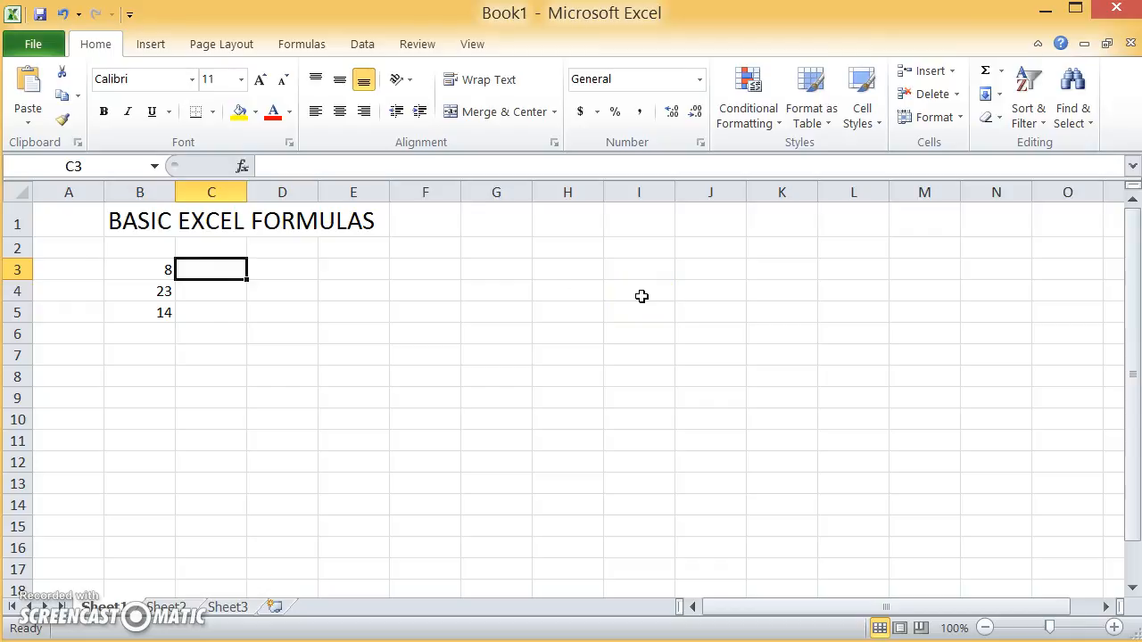
type("=")
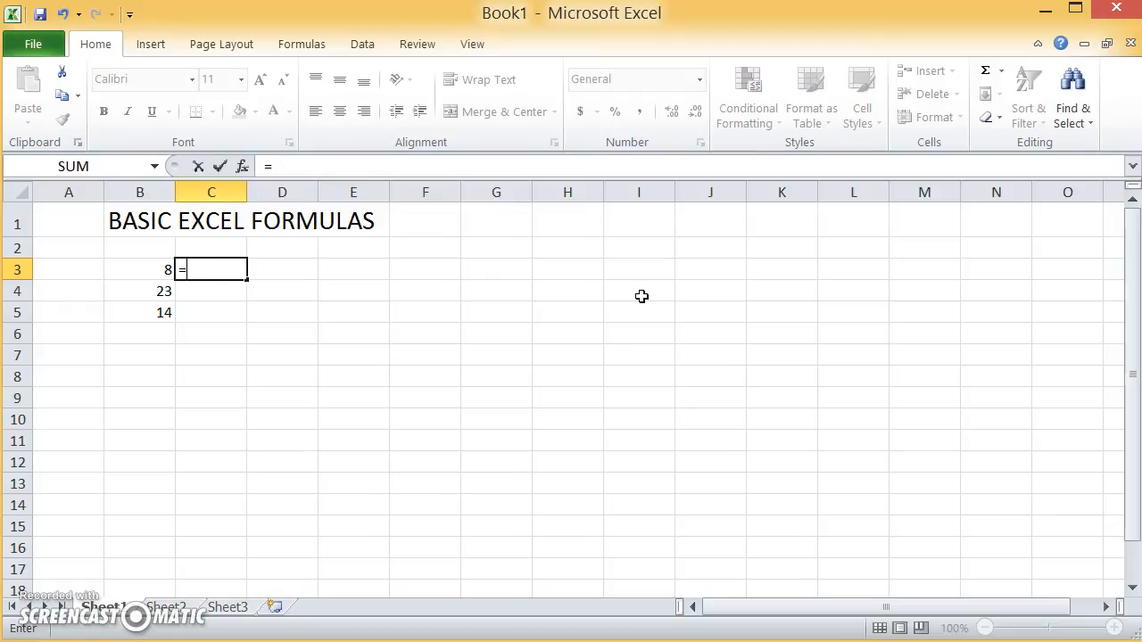
type("B")
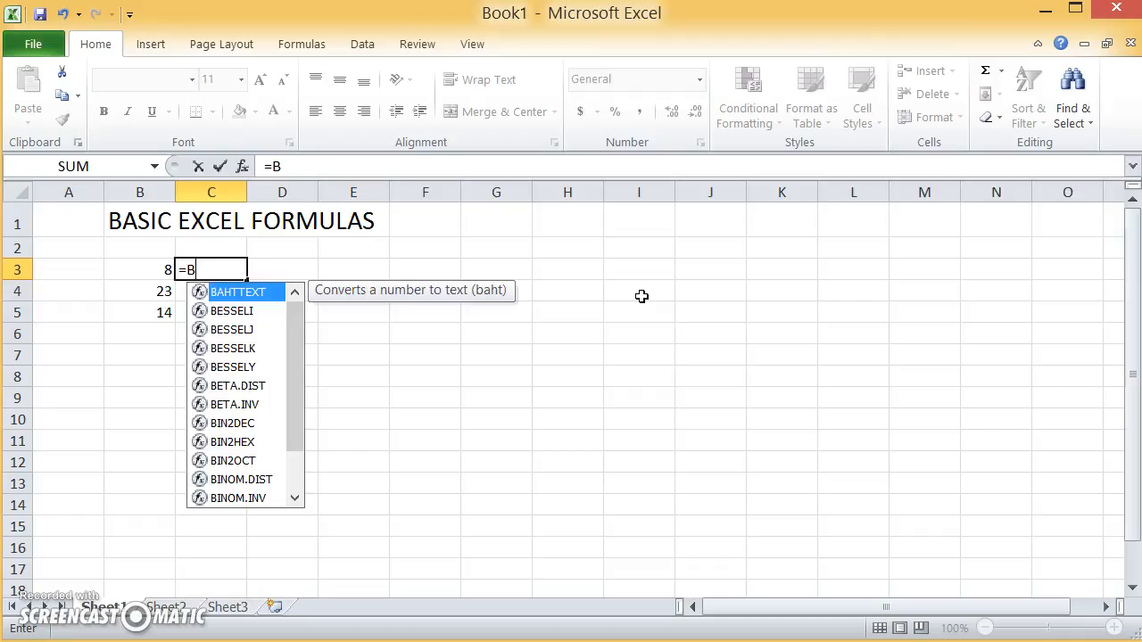
type("3")
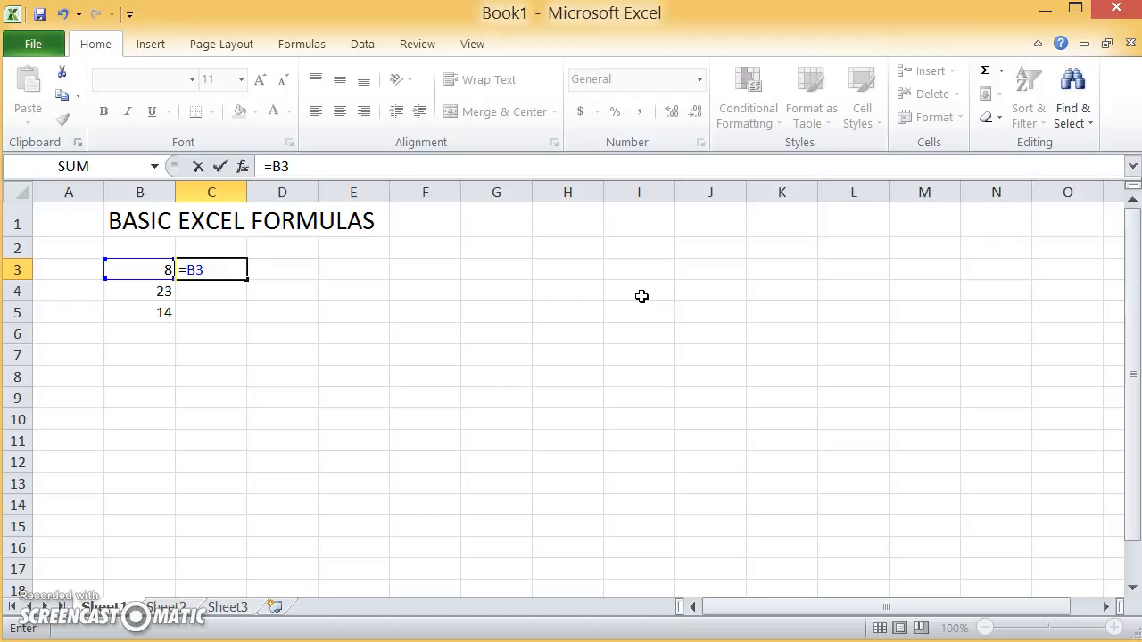
type("*.5")
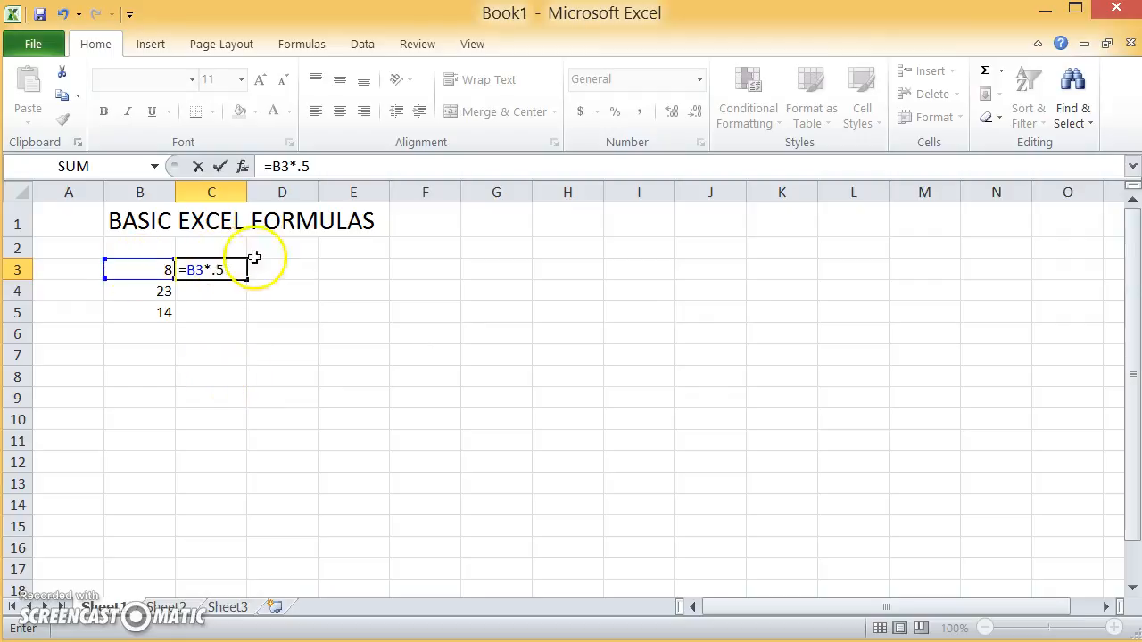
key("Return")
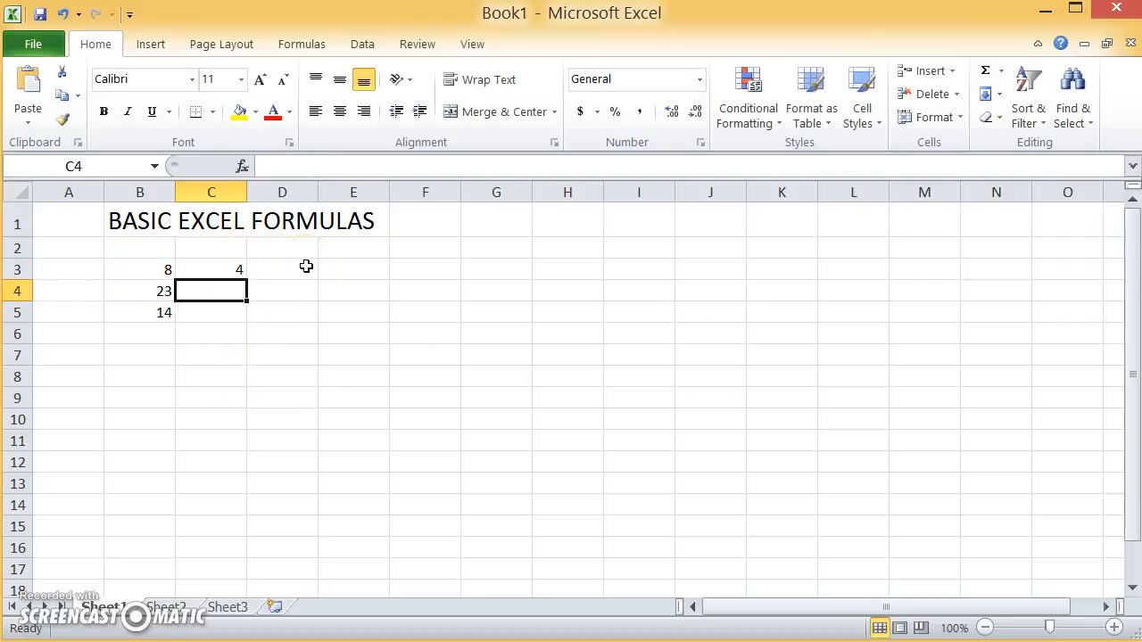
- Change the value in B3 to 200
key("Up")
key("Left")
key("Right")
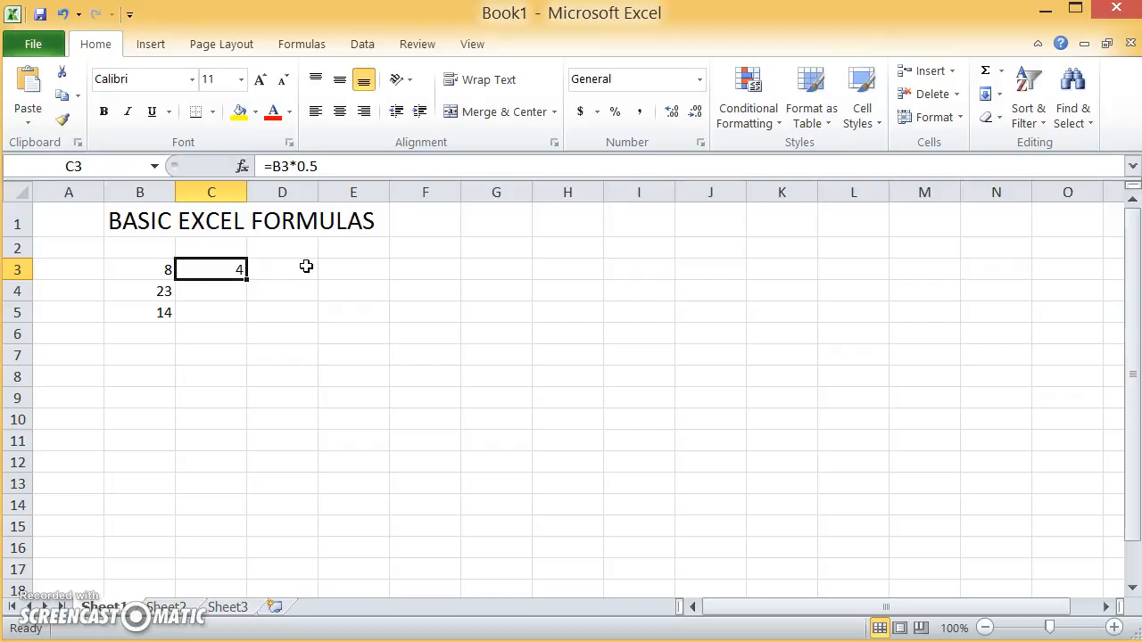
key("Left")
type("200")
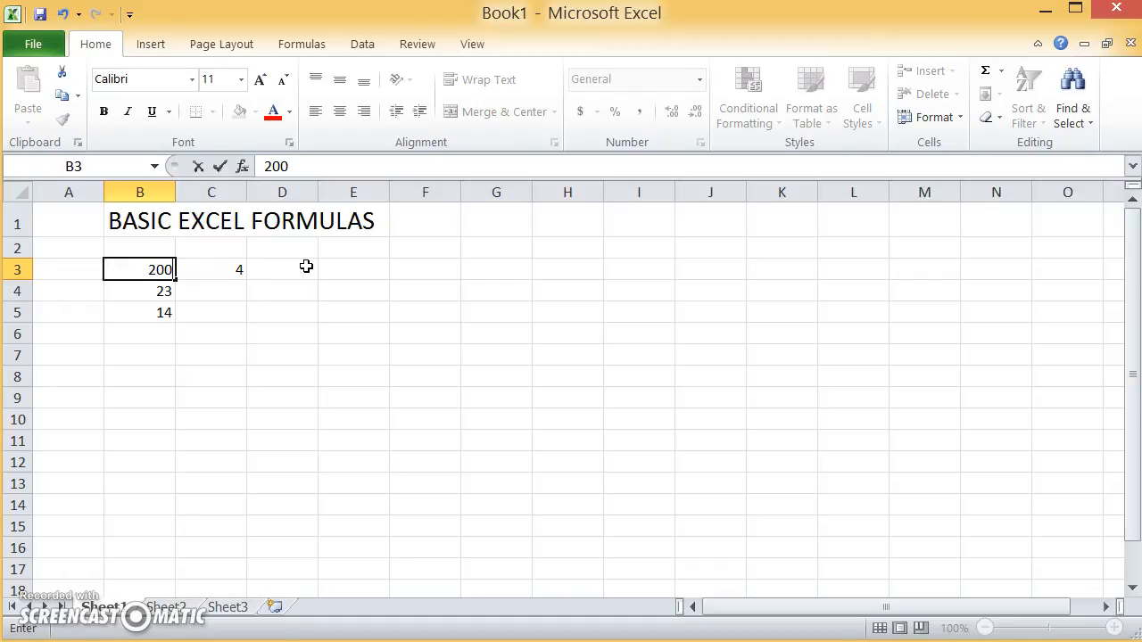
key("Return")
- Change the value in B3 to 73
left_click_drag(307, 265, 346, 266)
key("Left")
key("Right")
key("Left")
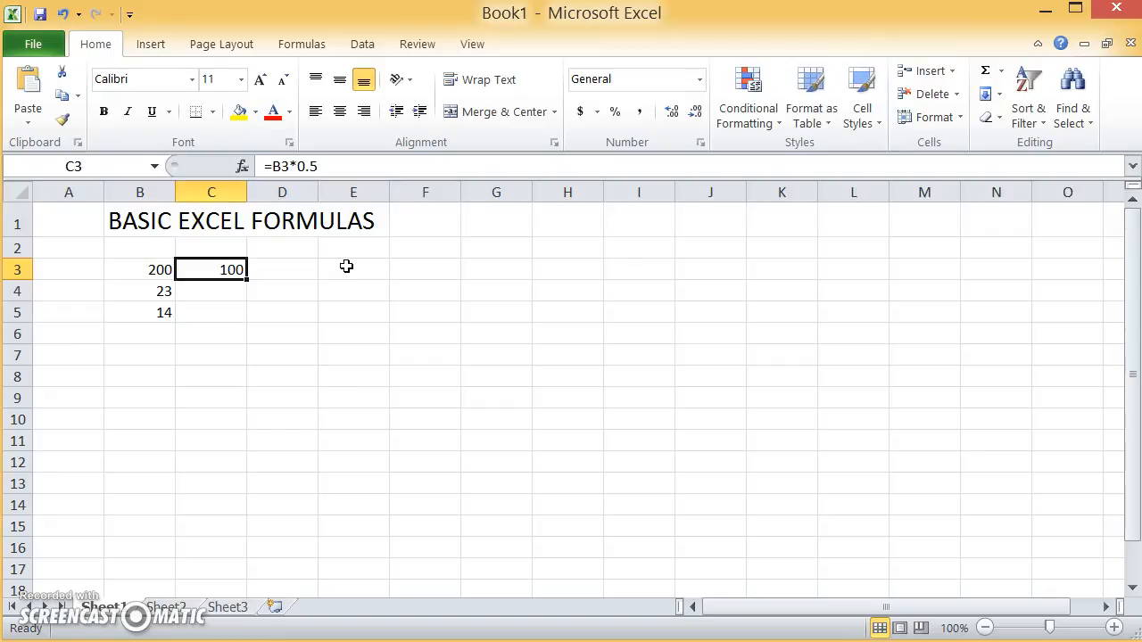
key("Left")
key("Right")
key("Left")
key("Right")
key("Left")
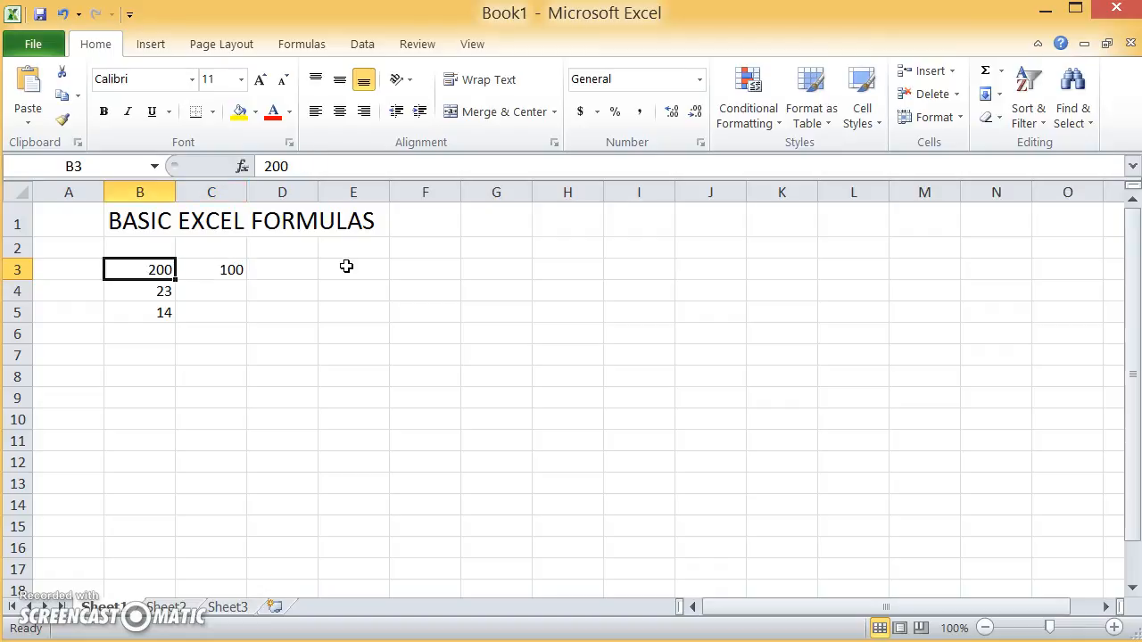
type("73")
key("Return")
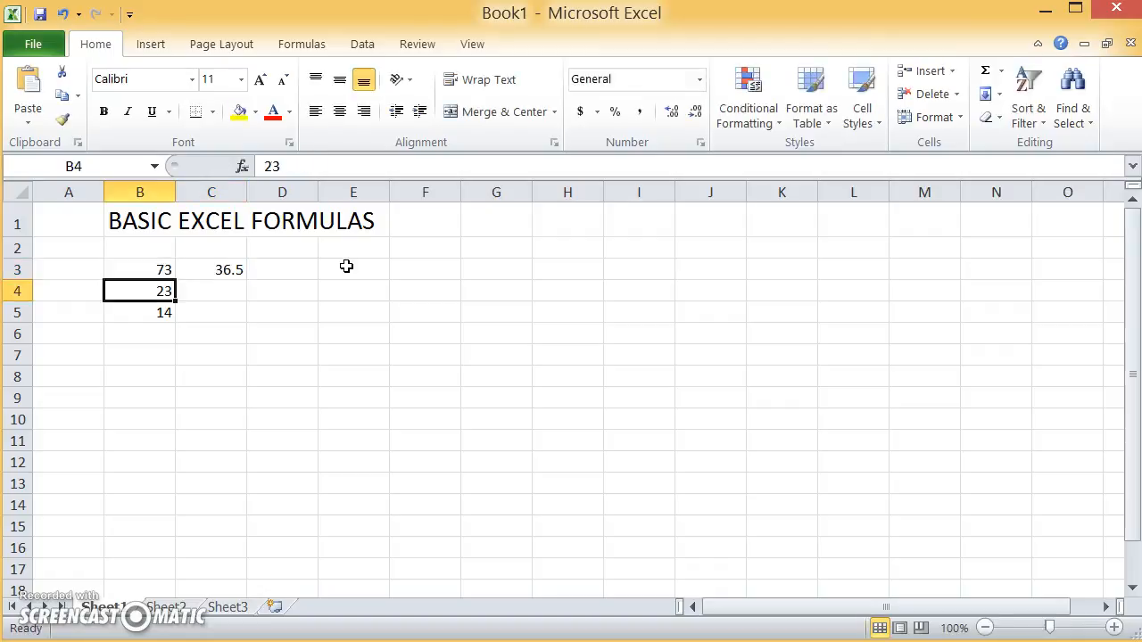
key("Right")
key("Up")
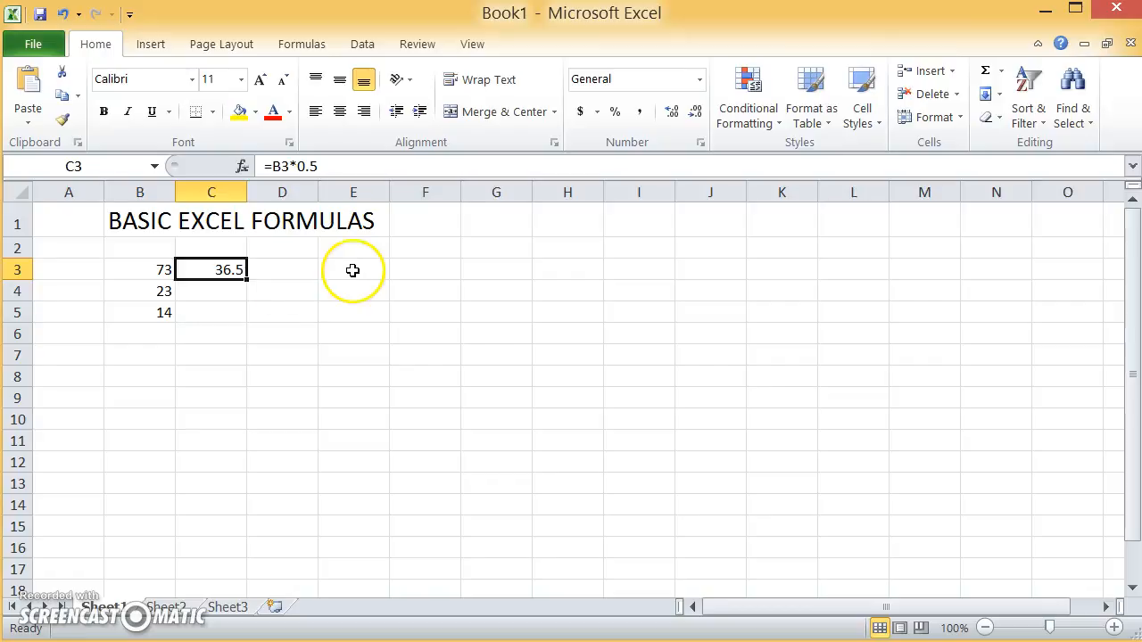
key("Tab")
key("Return")
key("Left")
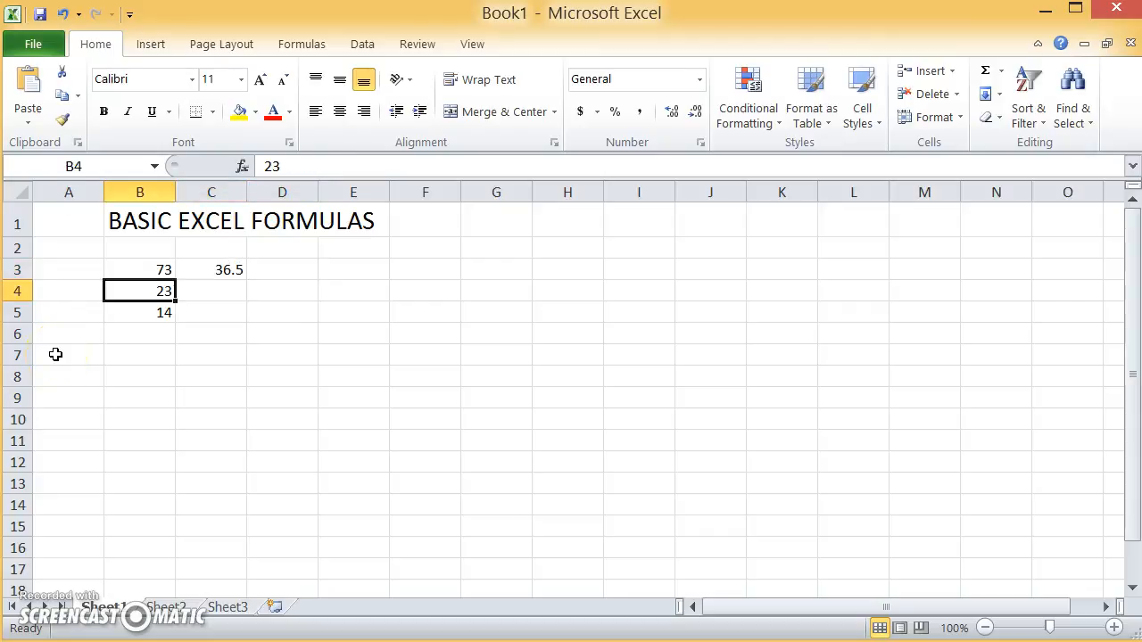
key("Right")
key("Left")
key("Right")
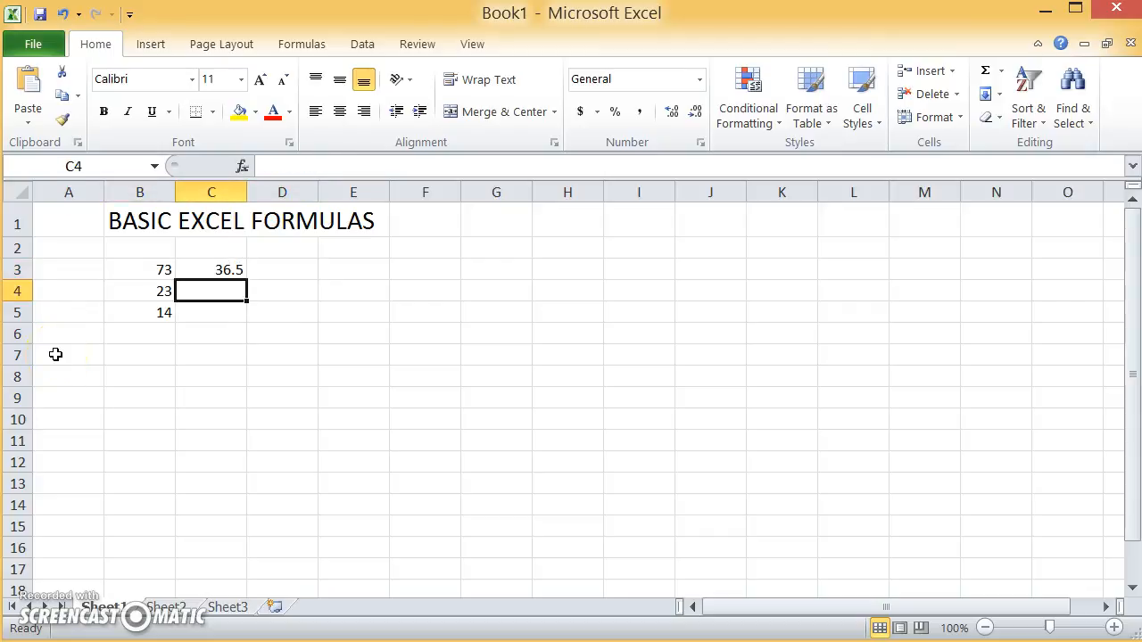
key("Right")
key("Up")
key("Left")
key("Down")
key("Left")
key("Right")
key("Left")
key("Right")
key("Left")
key("Right")
key("Left")
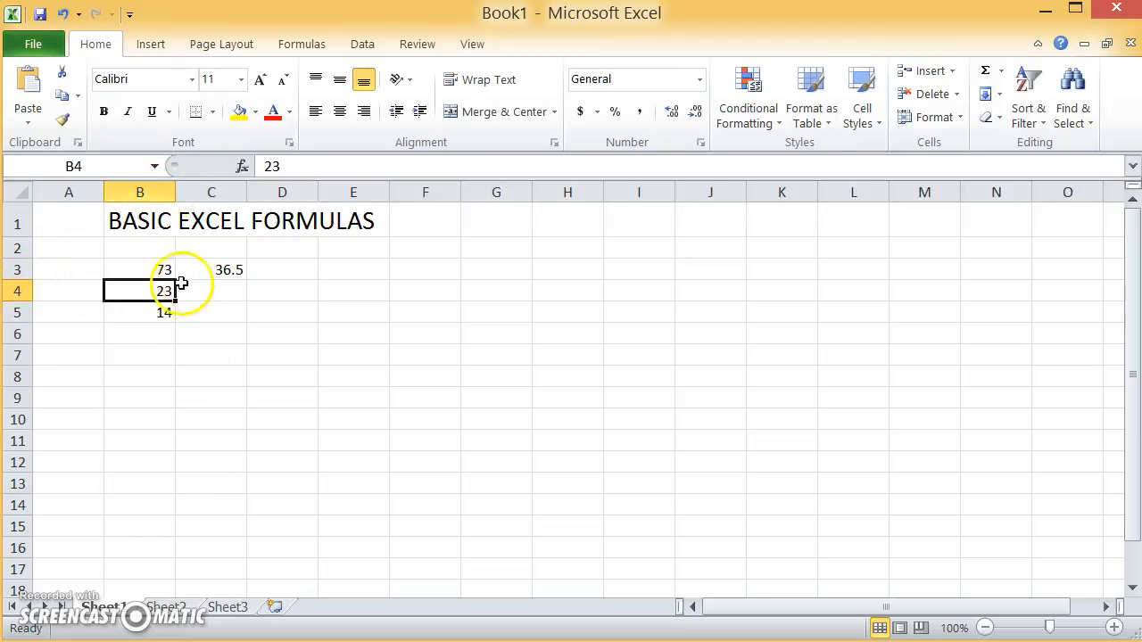
- Enter the formula =B4*.5 in cell C4
left_click(232, 290)
type("=B4*.")
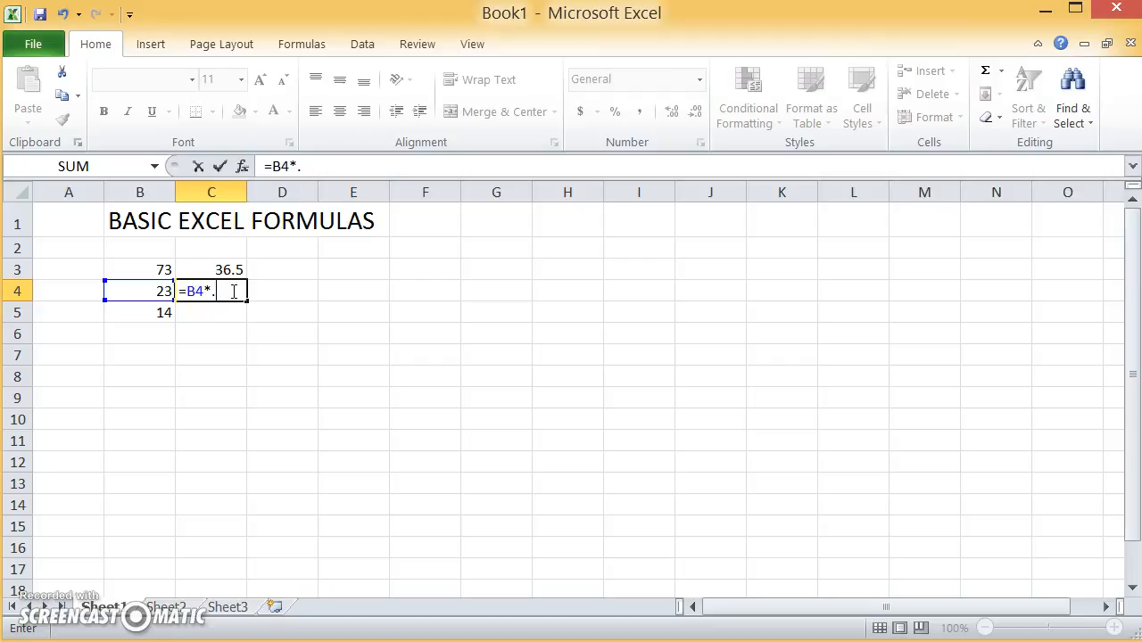
type("5")
key("Return")
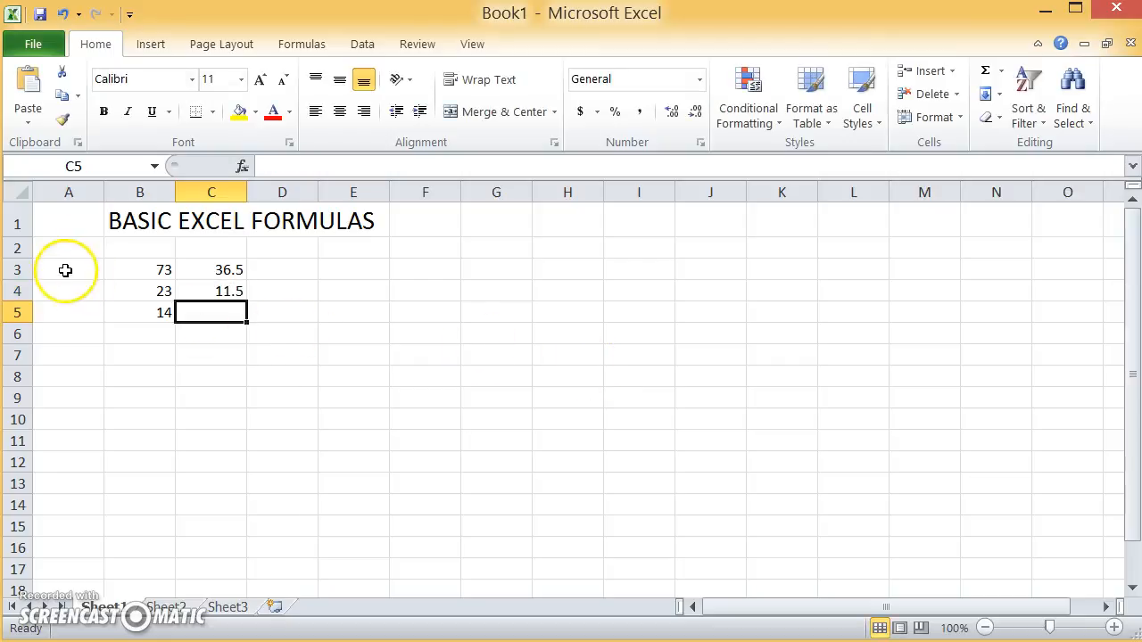
- Change the value in B4 to 284
left_click(116, 293)
type("2")
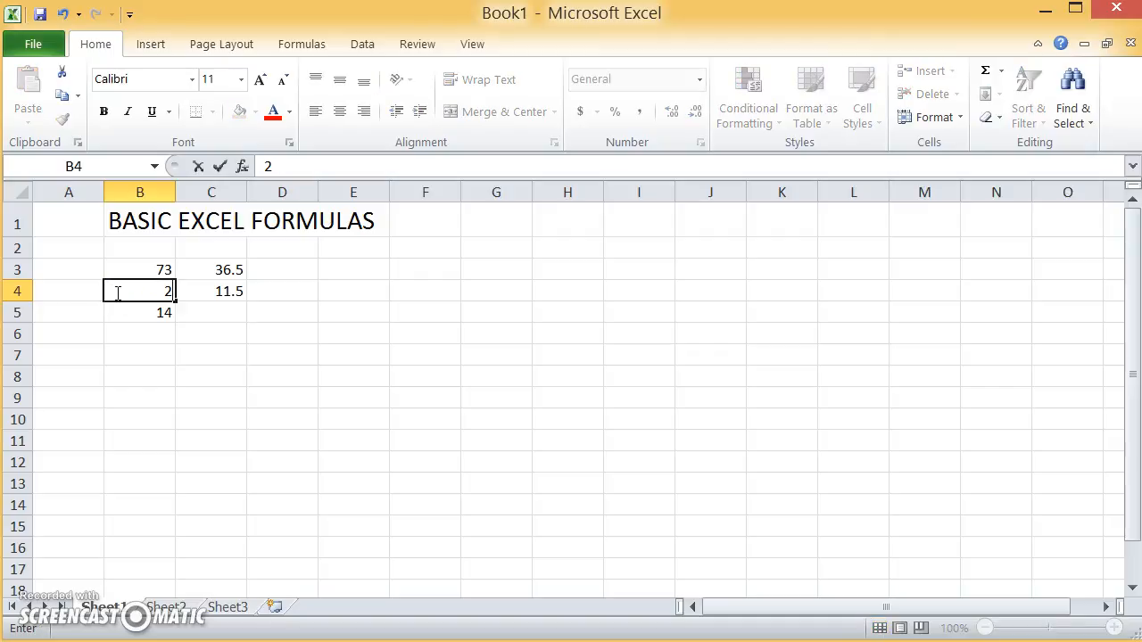
type("84")
key("ctrl+Return")
key("Return")
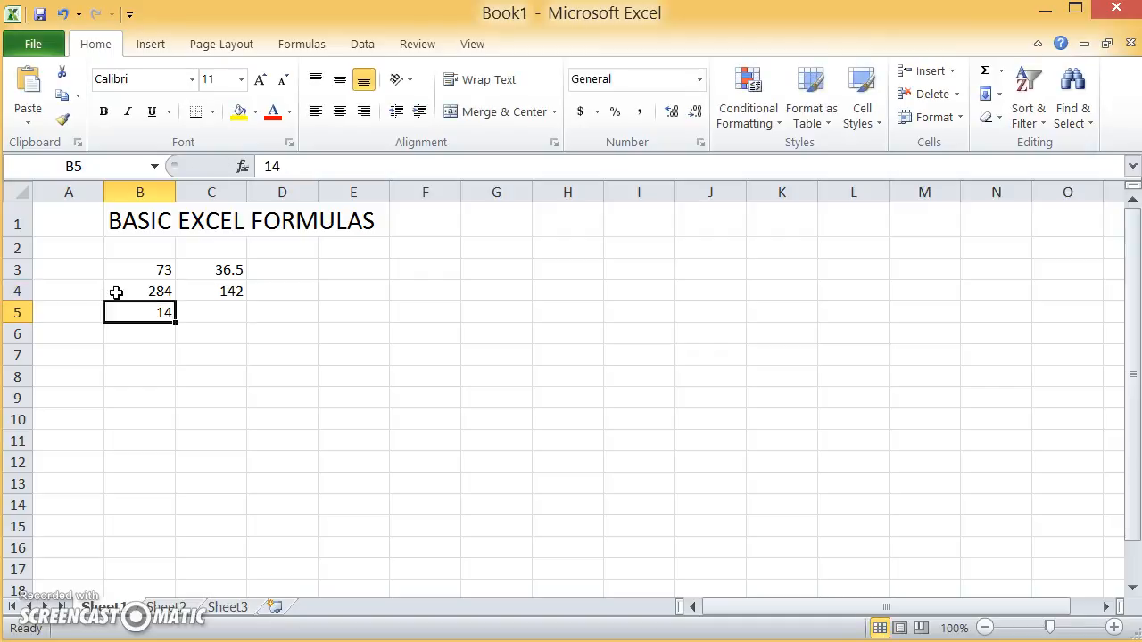
- Fill the formula in C4 down through cell C13
left_click(208, 287)
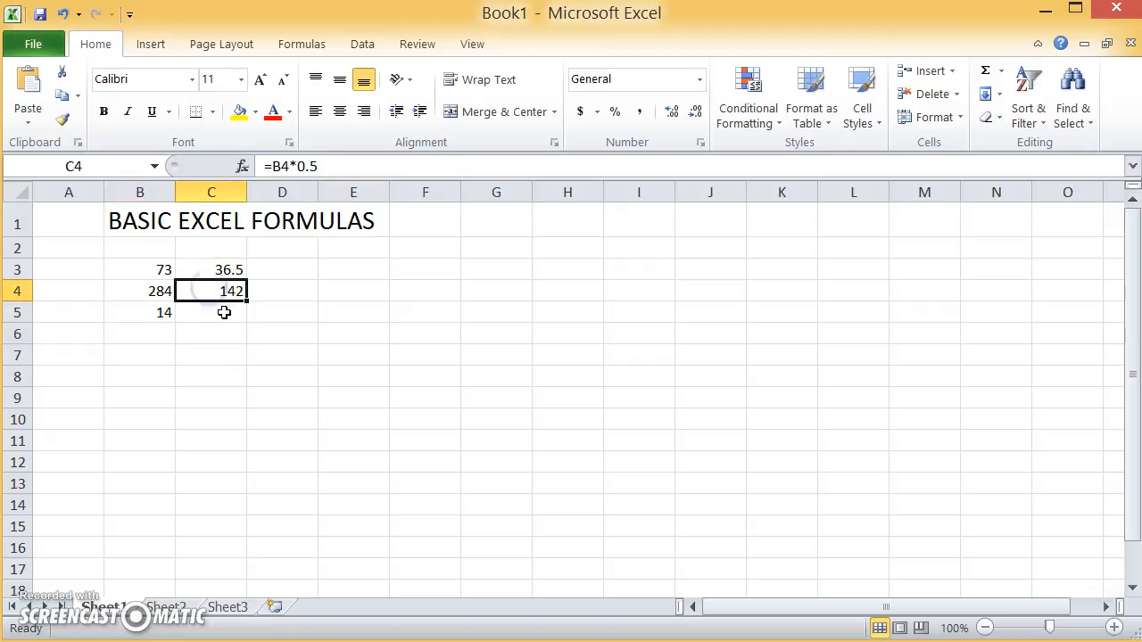
left_click(209, 266)
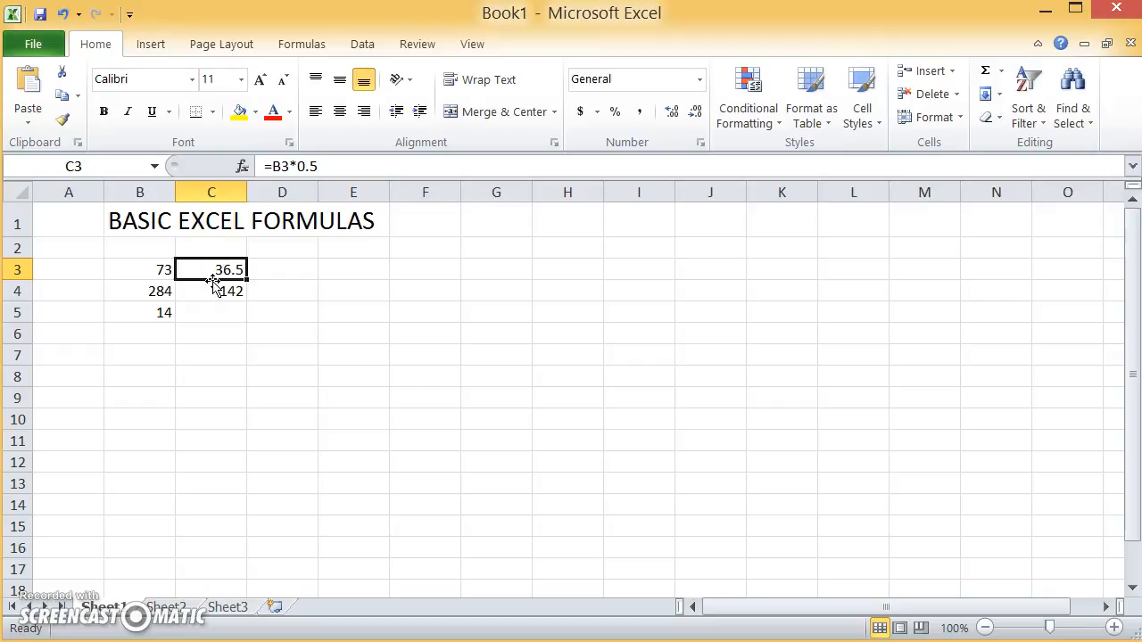
left_click(216, 291)
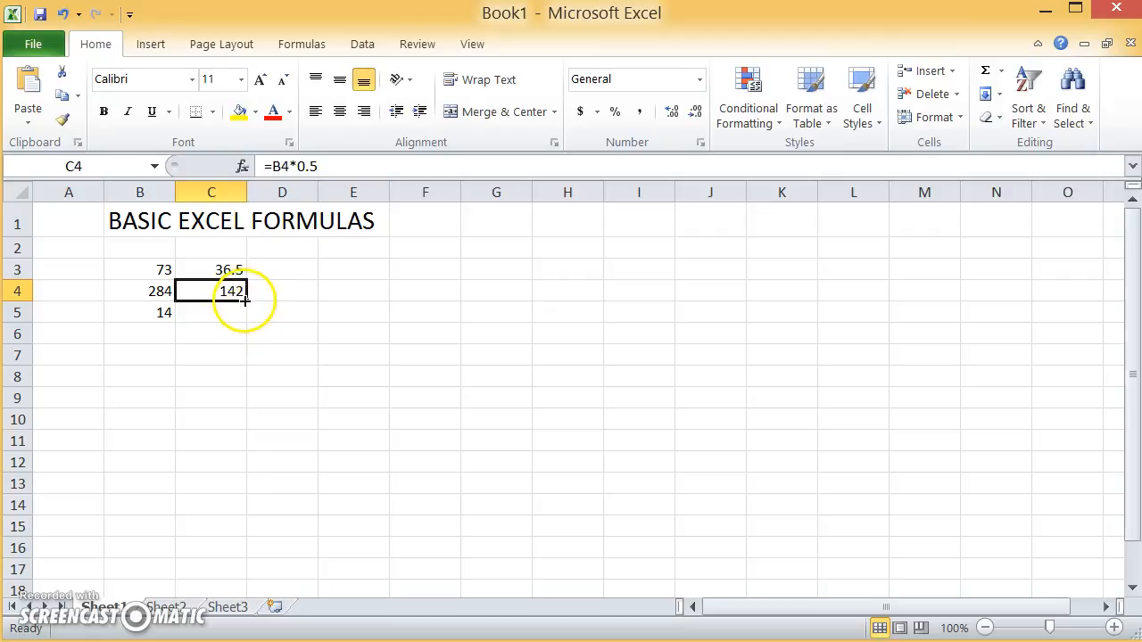
left_click(246, 300)
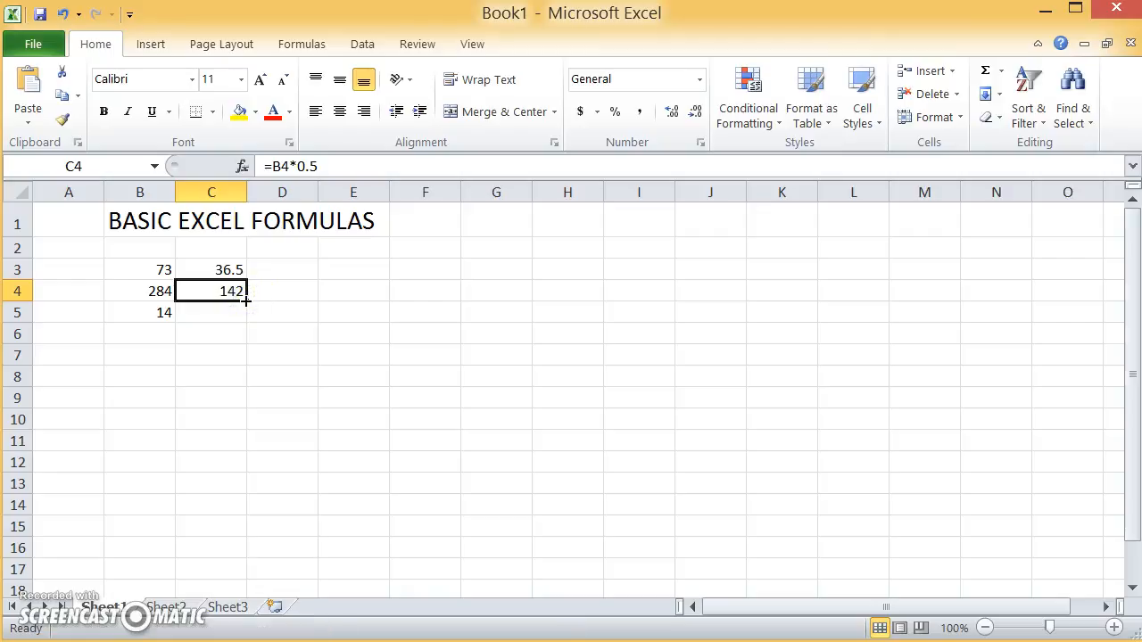
left_click(245, 301)
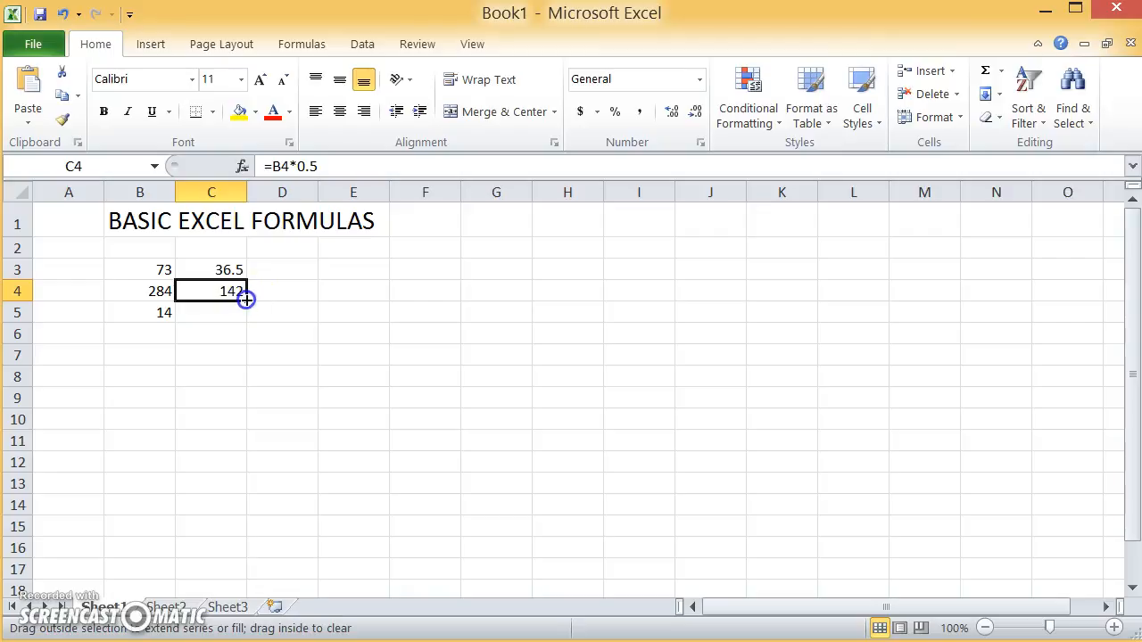
left_click_drag(245, 300, 229, 500)
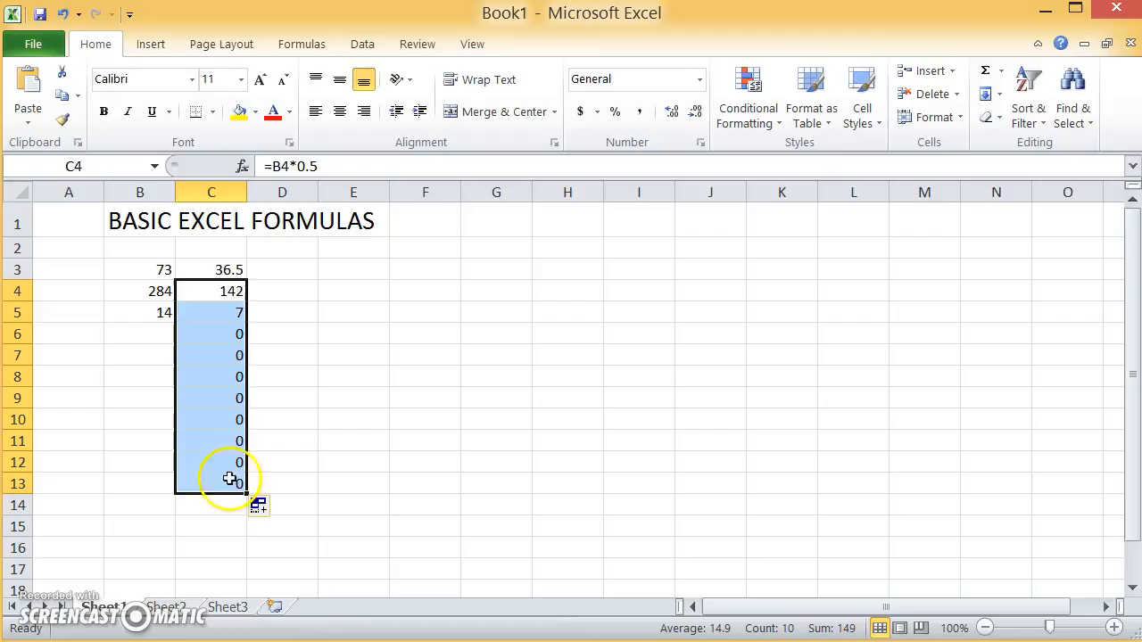
left_click(203, 297)
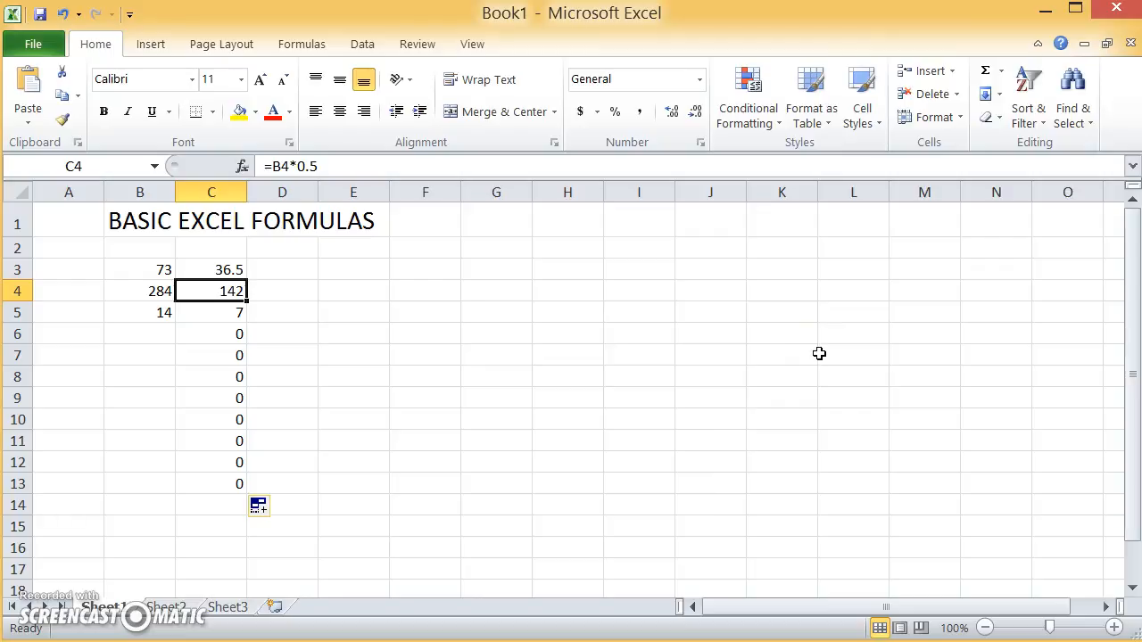
- Enter the values 80, 45, 231 and 55 in cells B6 to B9
key("Down")
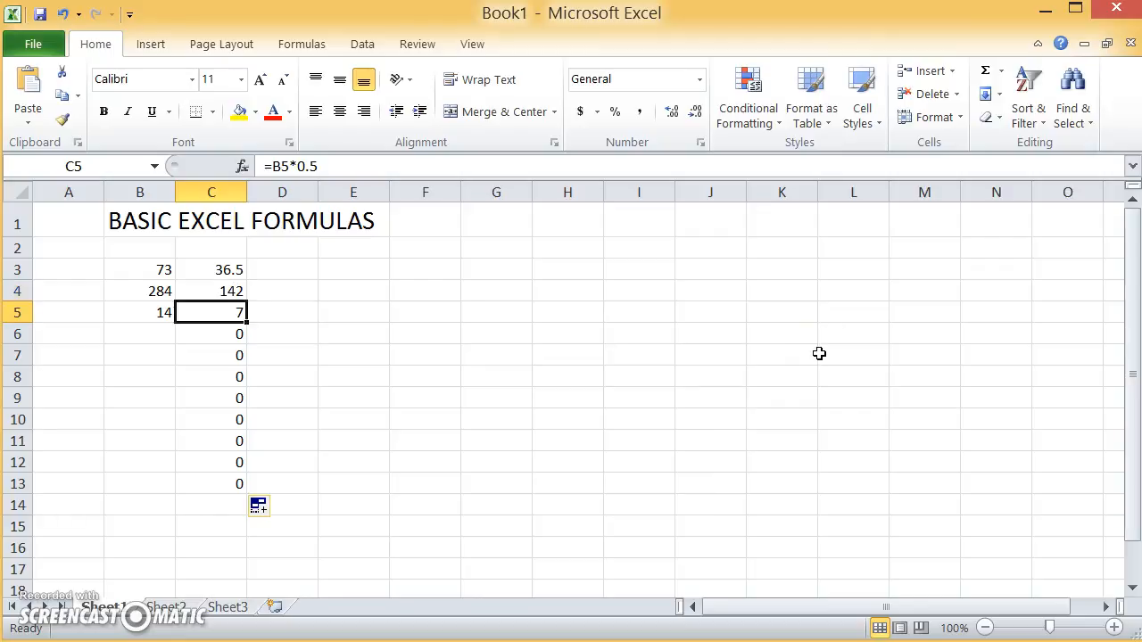
key("Down")
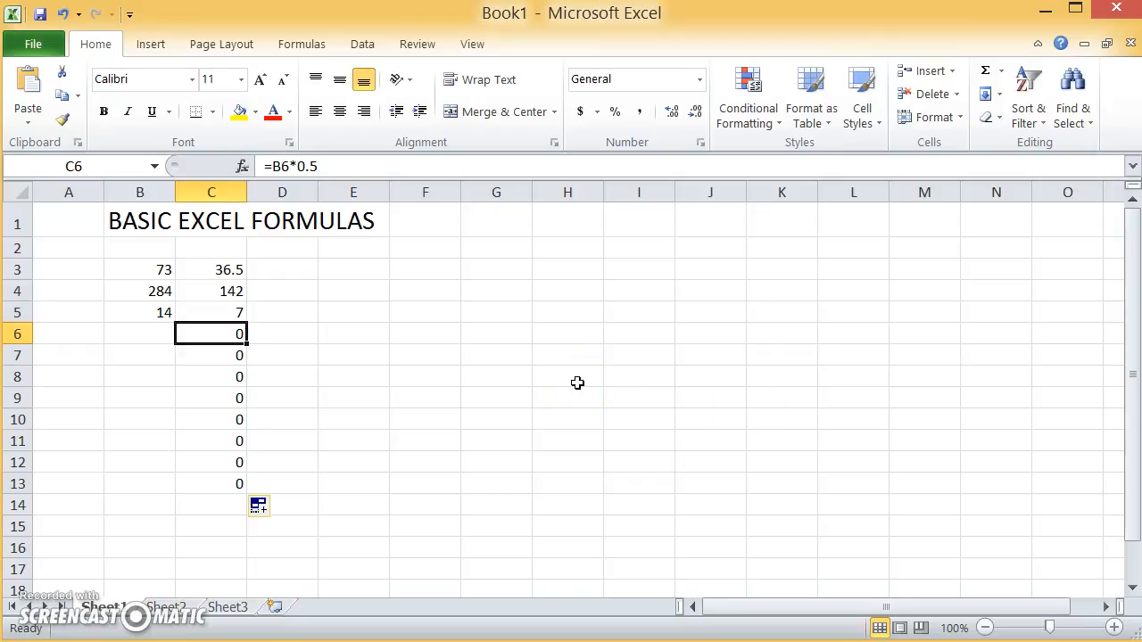
key("Left")
type("80")
key("Return")
type("45")
key("Return")
type("231")
key("Return")
type("55")
key("Return")
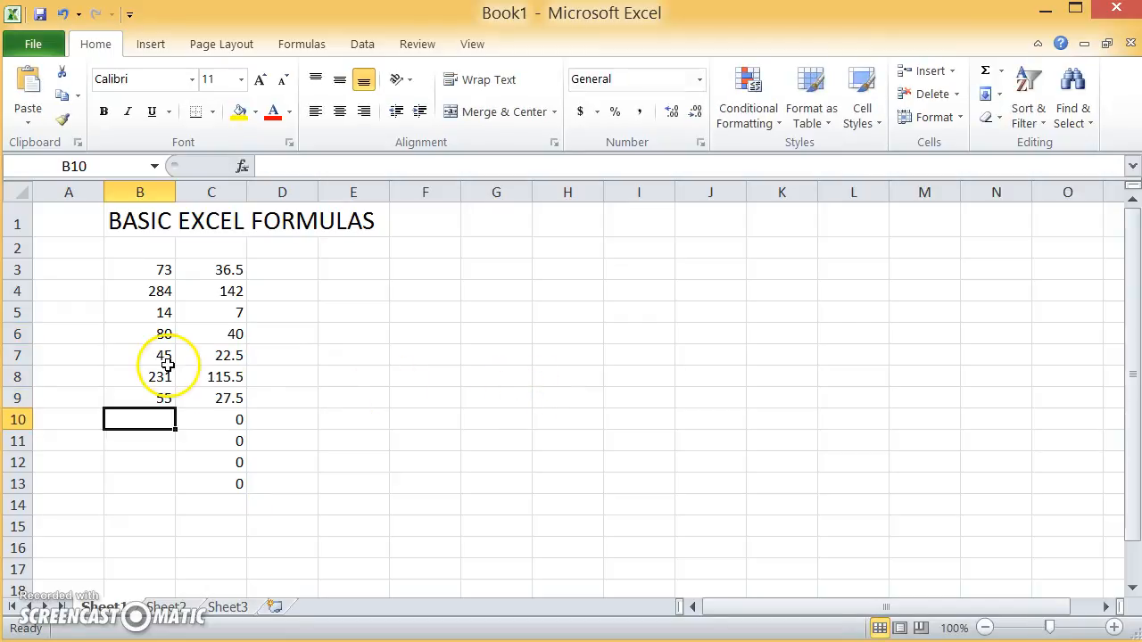
- Step through the formulas in cells C3 to C8 to examine their references
left_click(239, 271)
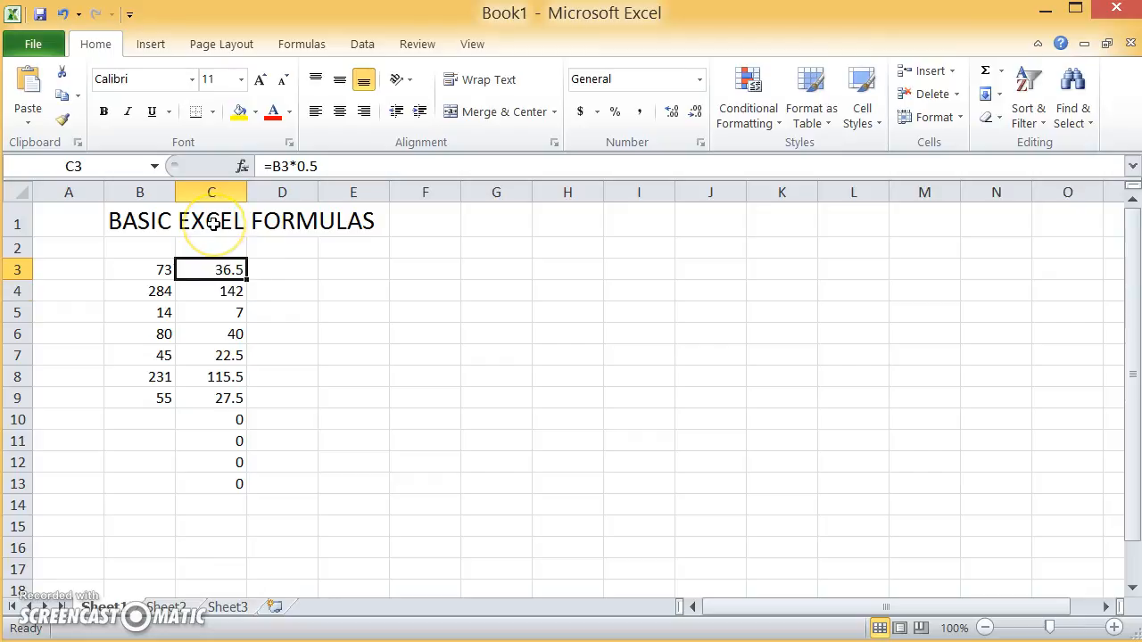
key("Down")
key("Down")
key("Down")
key("Down")
key("Down")
key("Down")
key("Down")
key("Down")
key("Down")
key("Down")
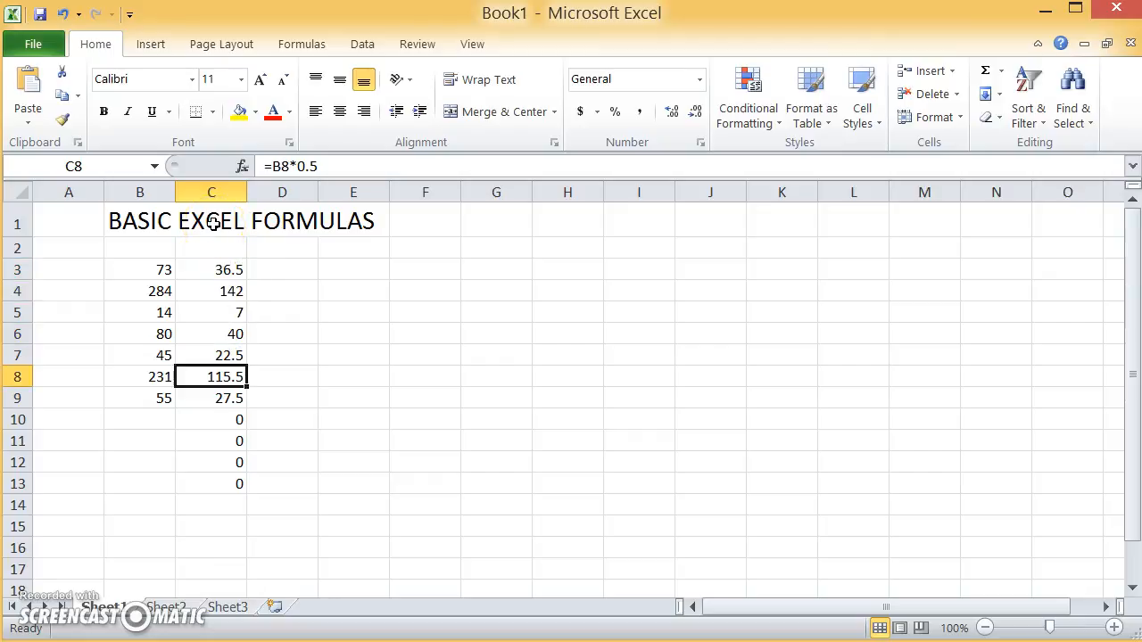